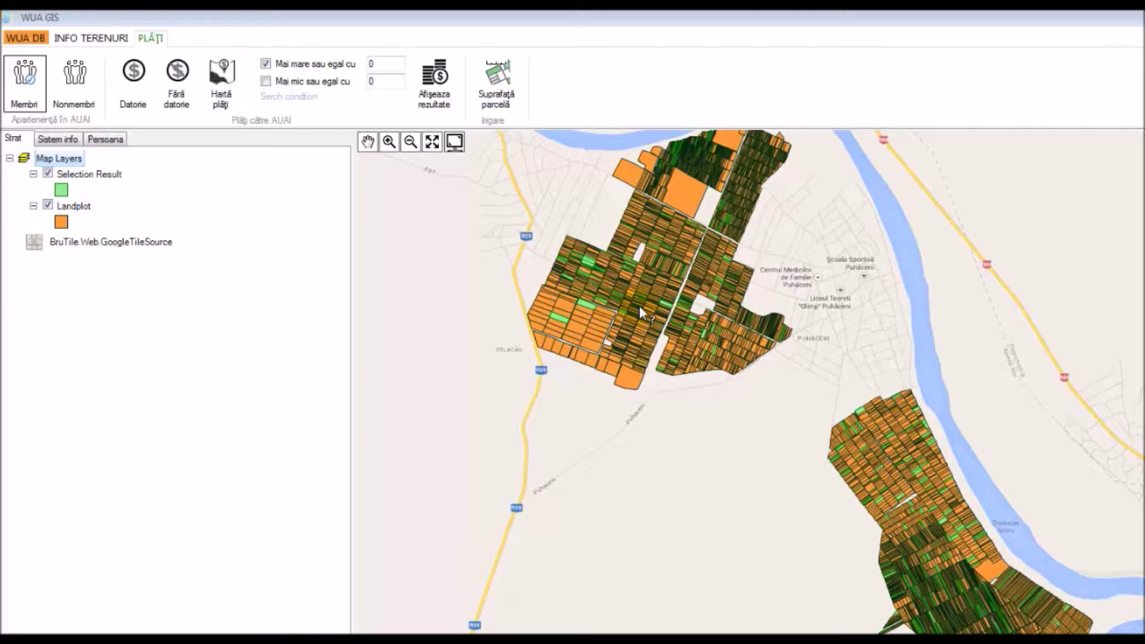
Highlight the land plots of association members (Membri), followed by the plots with debt (Datorie)
left_click(637, 255)
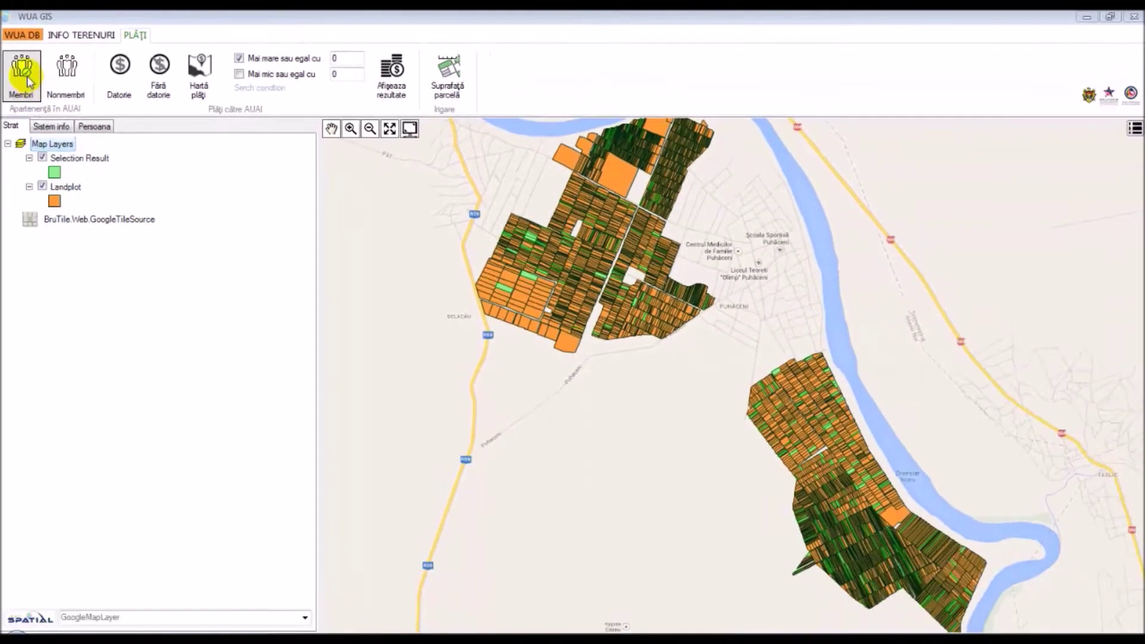
left_click(27, 80)
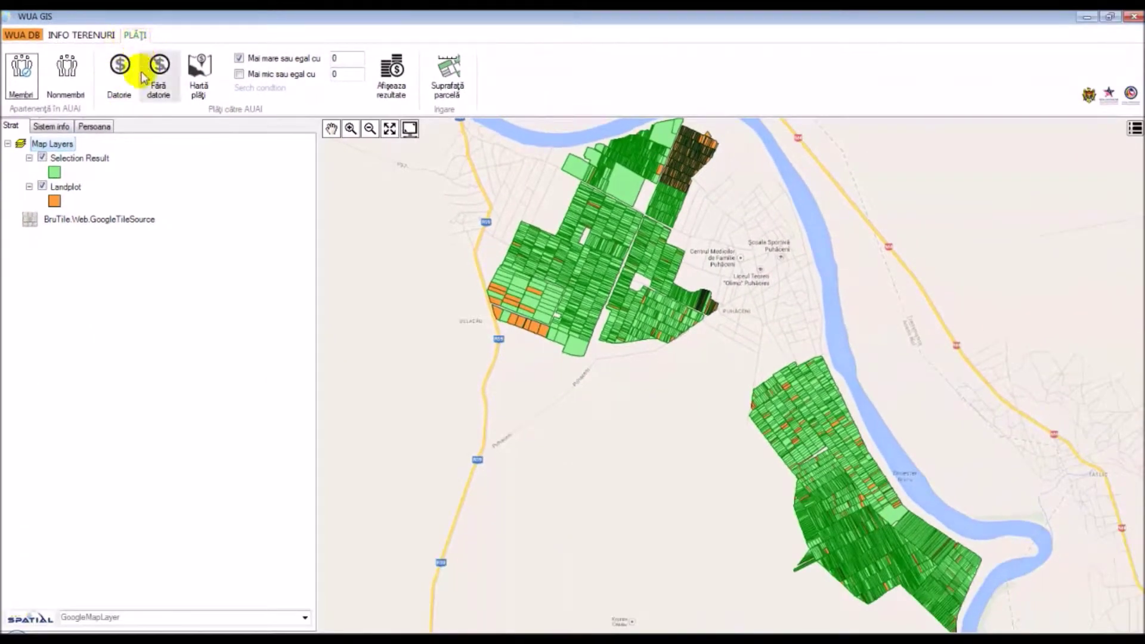
left_click(118, 68)
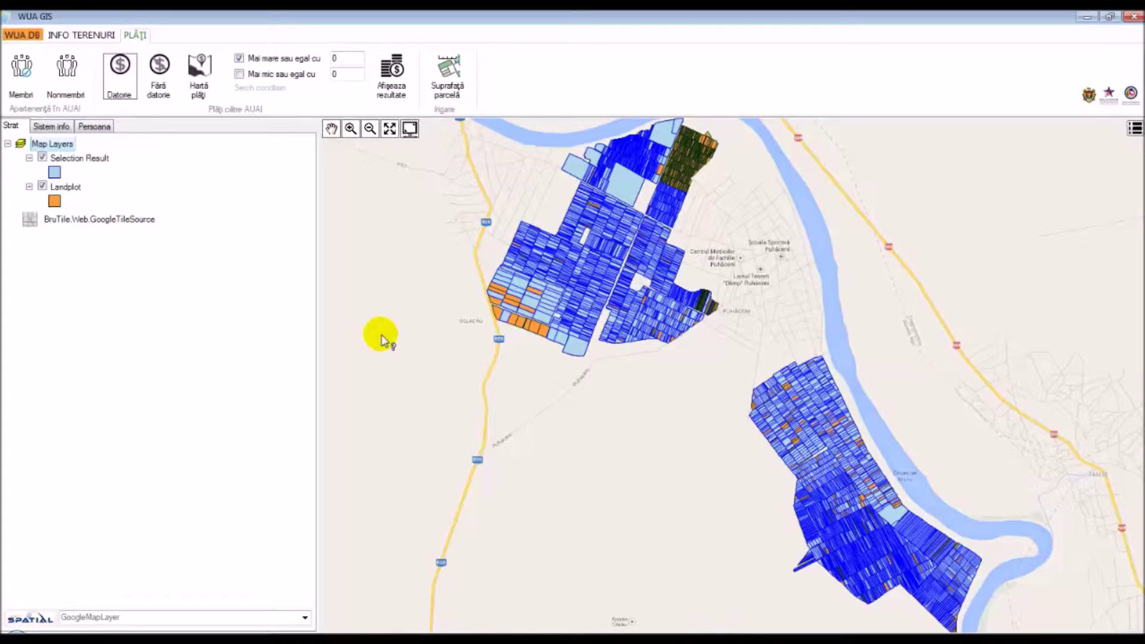
Highlight the plots without debt (Fără datorie), and create the payments map (Hartă plăţi) with its legend classes expanded
left_click(159, 73)
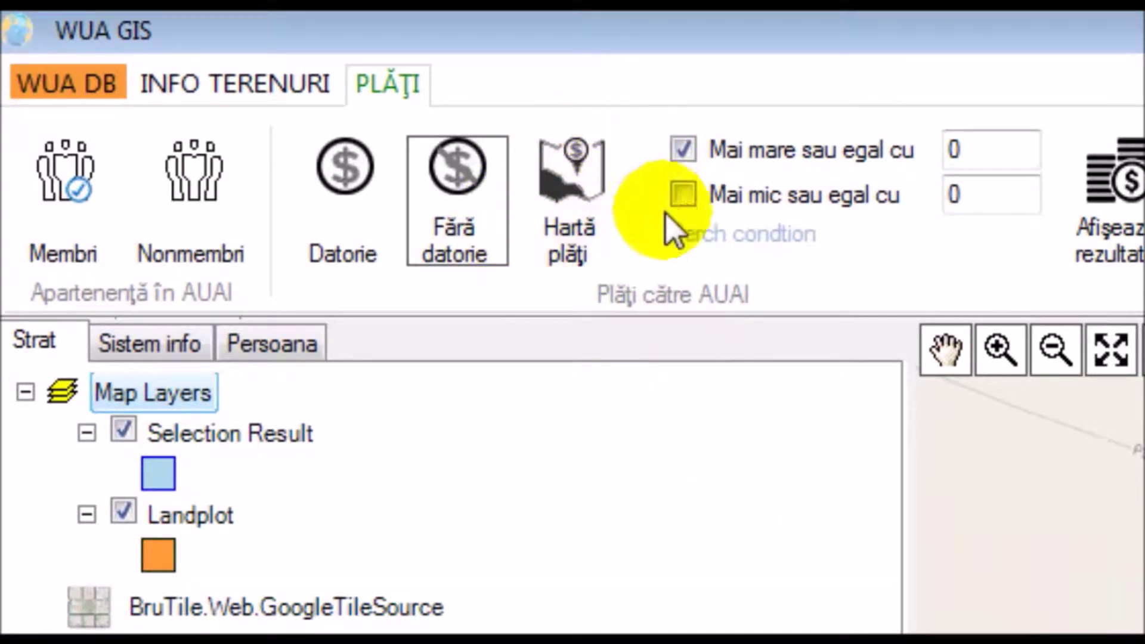
left_click(570, 191)
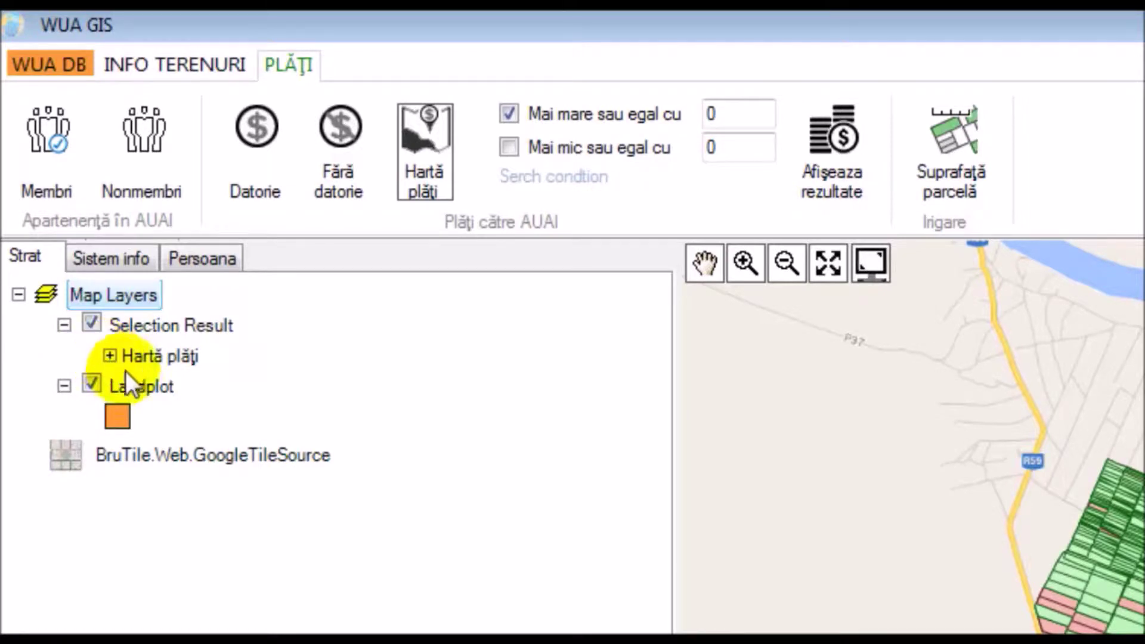
left_click(111, 357)
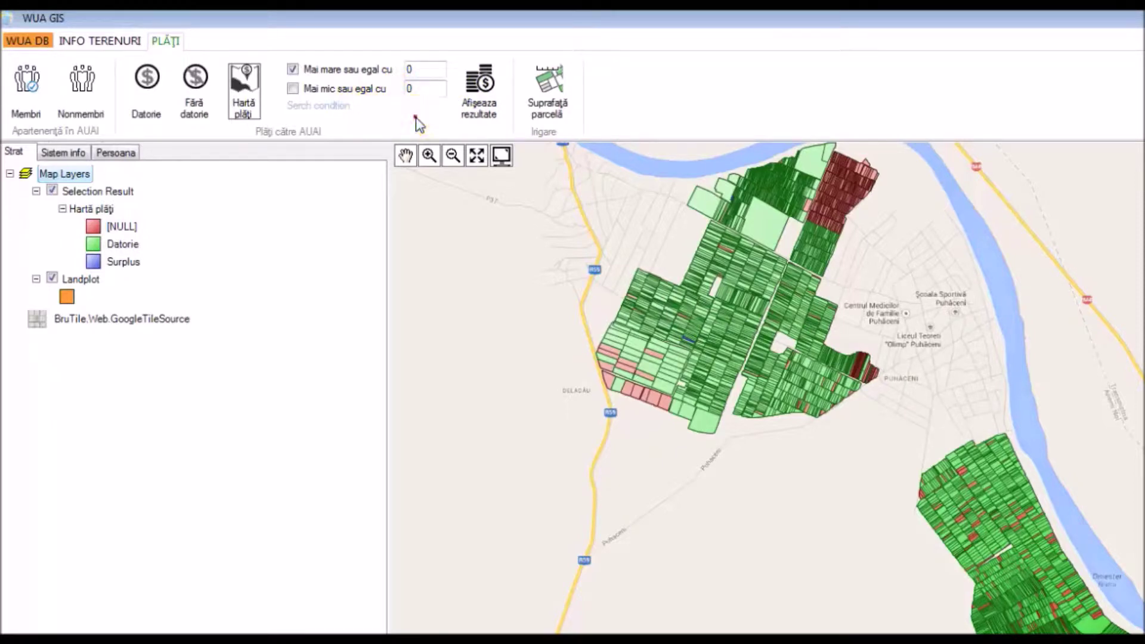
Filter the plots with payments greater than or equal to 10 and zoom in on the northern plots in the result
left_click(422, 69)
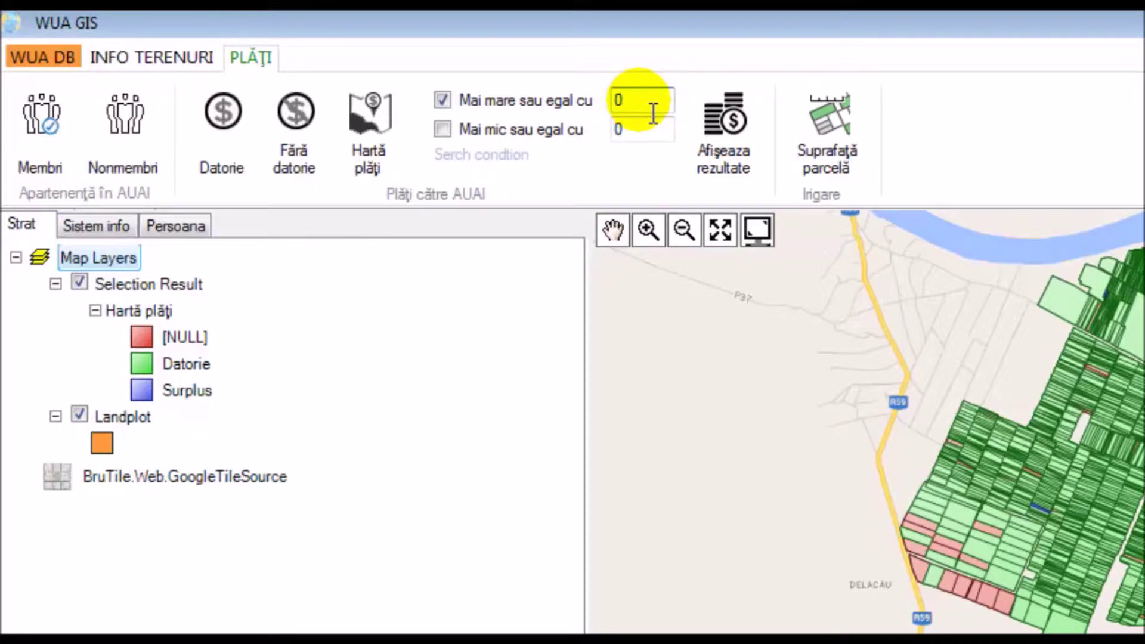
key("BackSpace")
type("10")
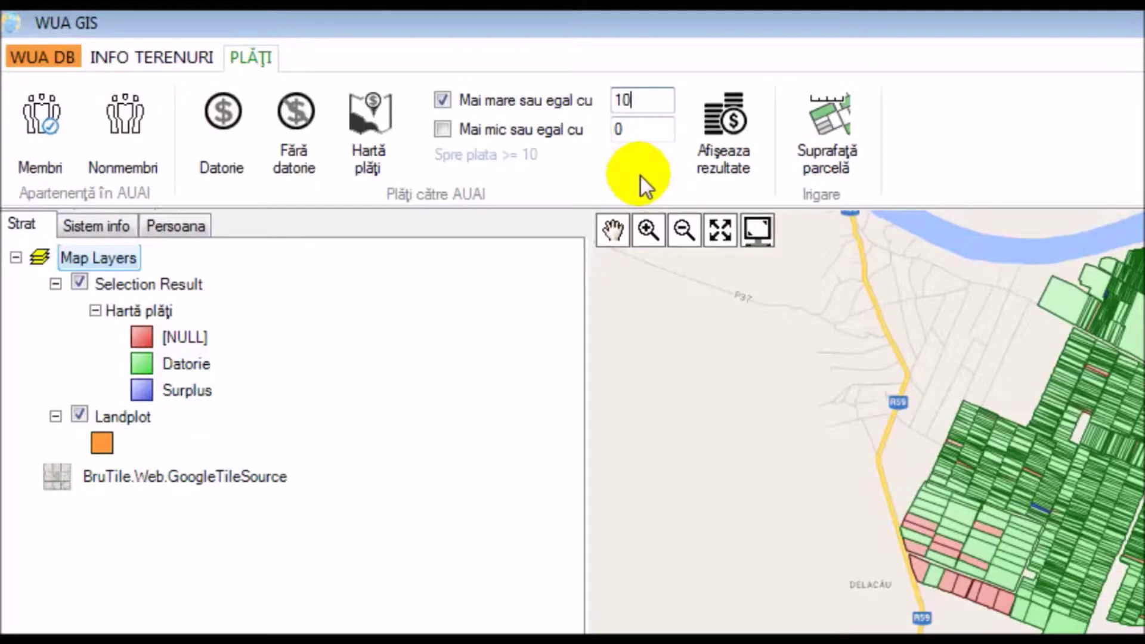
left_click(726, 134)
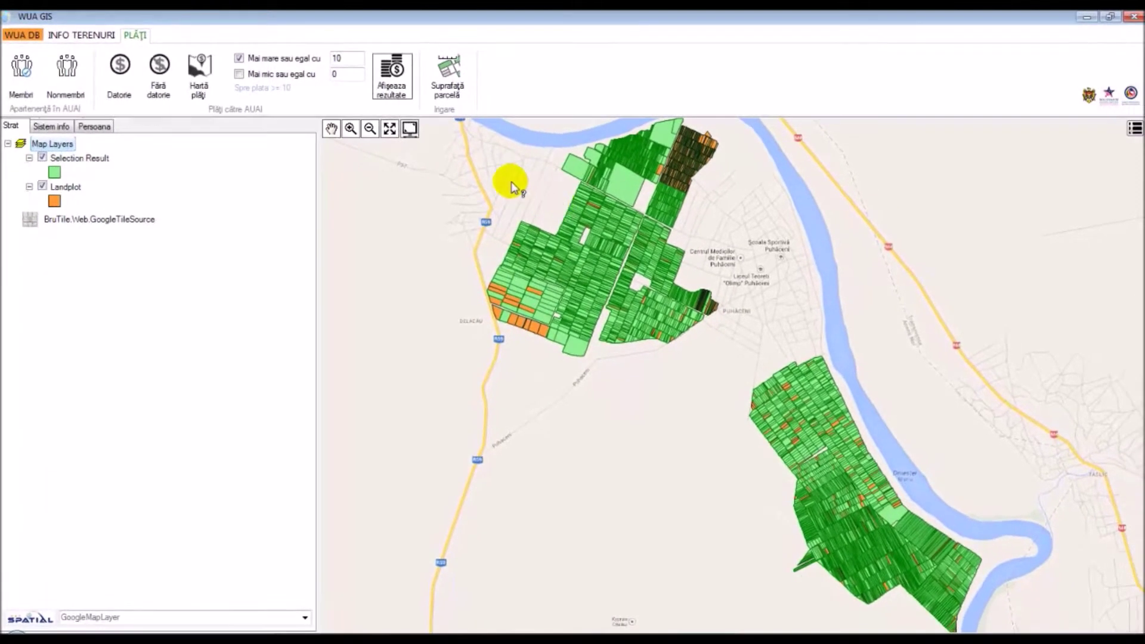
left_click(355, 130)
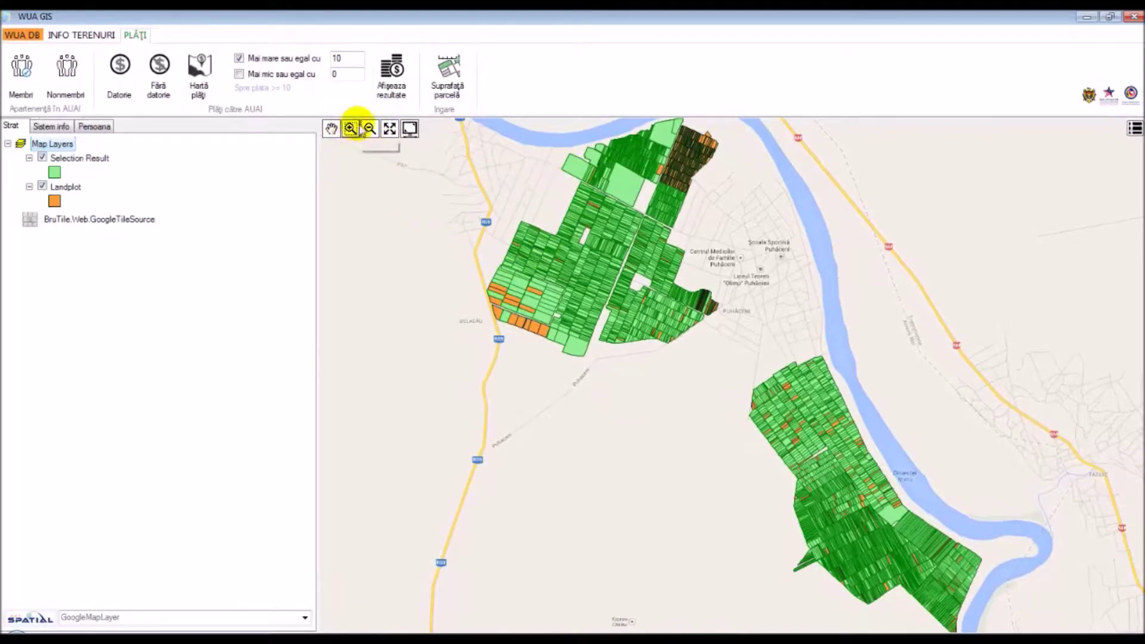
left_click_drag(463, 181, 682, 396)
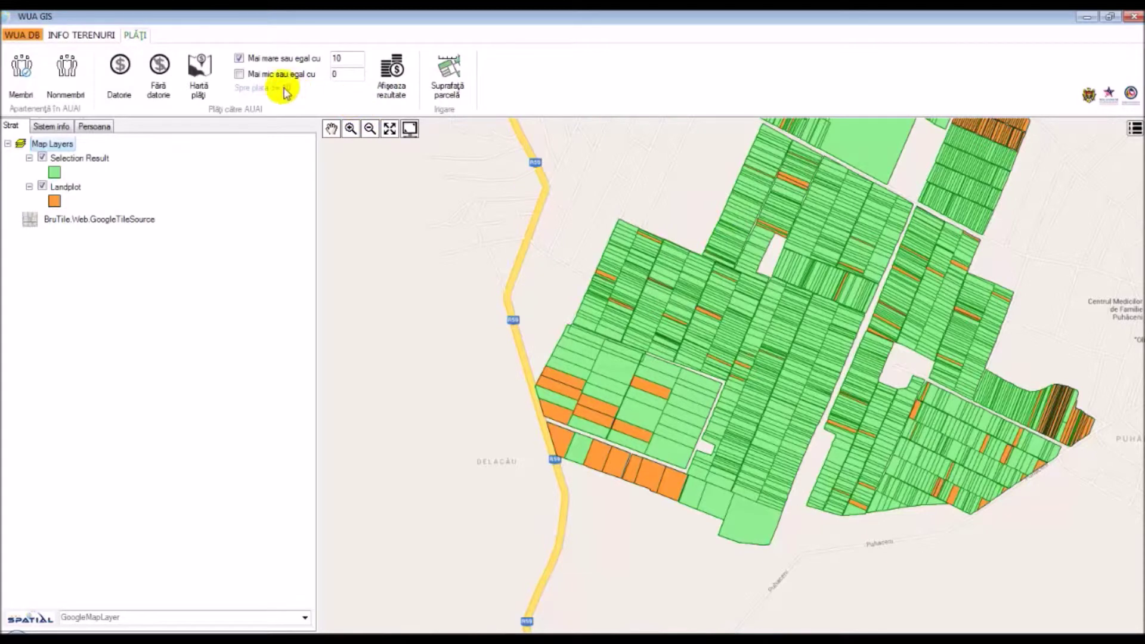
Enable the upper payment limit and try to display plots with payments of at least 100 and at most 50
left_click(240, 74)
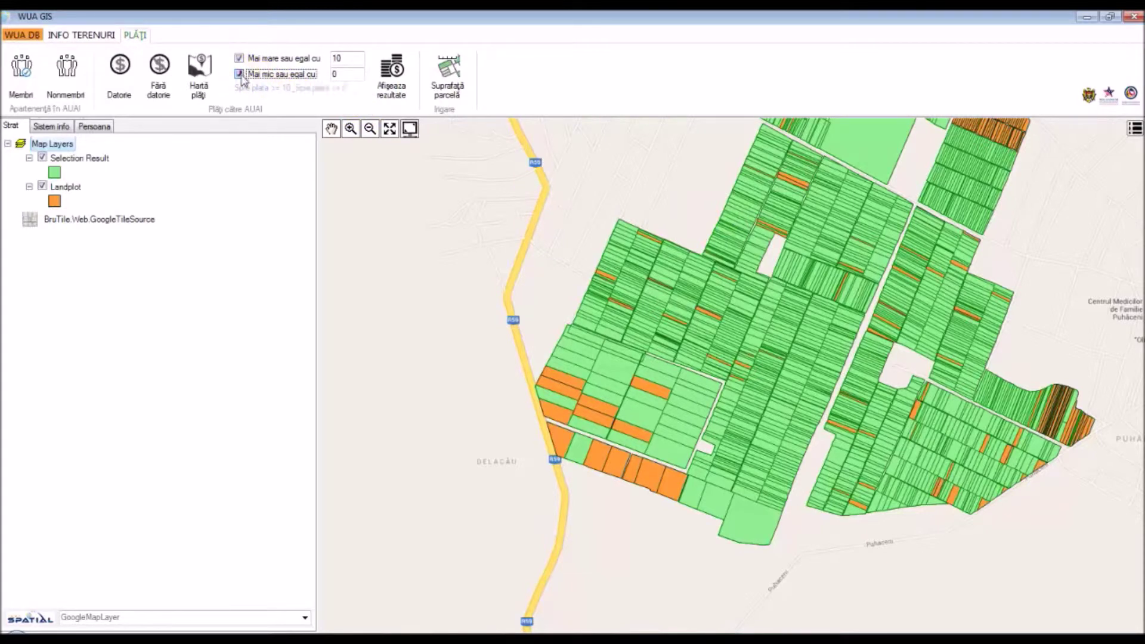
left_click(362, 67)
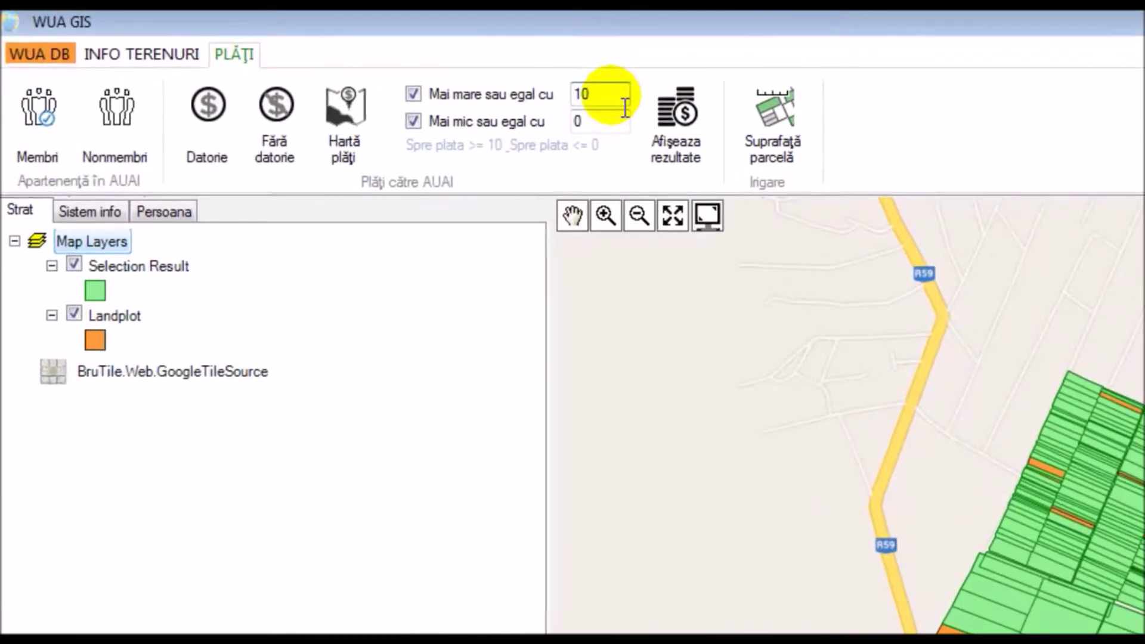
type("0")
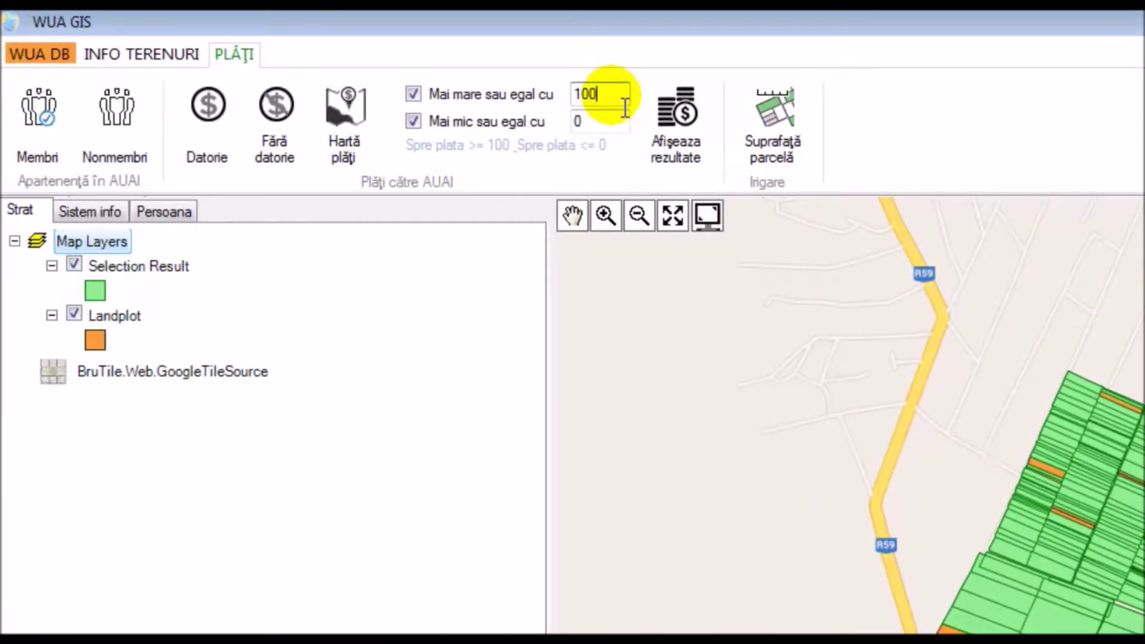
left_click(614, 130)
key("BackSpace")
type("50")
left_click(683, 148)
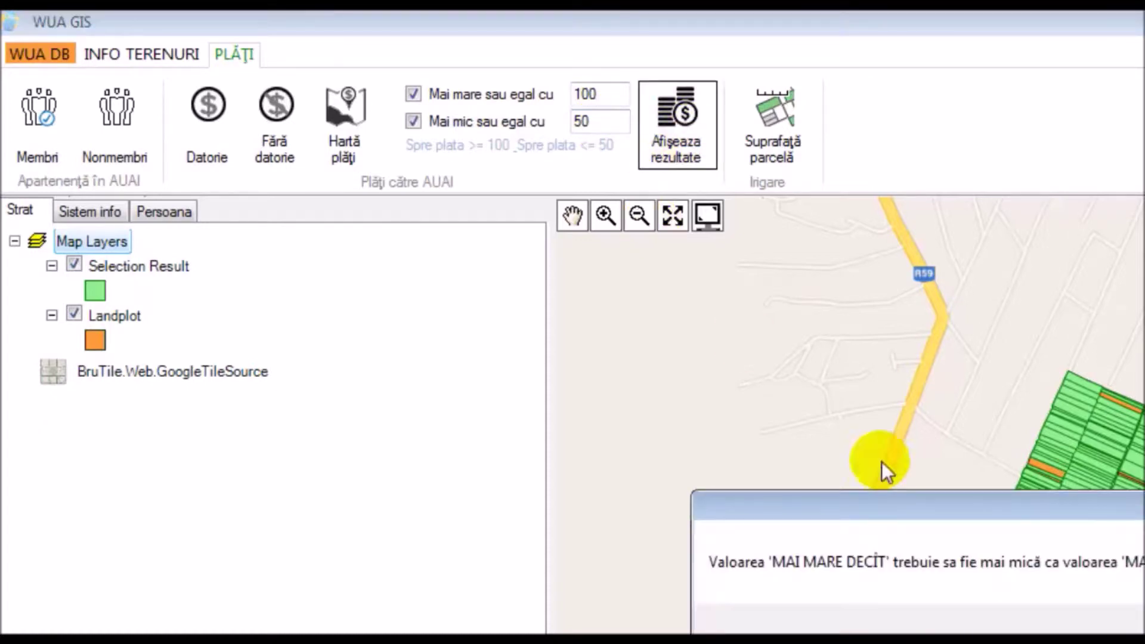
key("Return")
Display the plots with payments of at least 10 and at most 100, and inspect the result on the map
left_click_drag(617, 95, 564, 96)
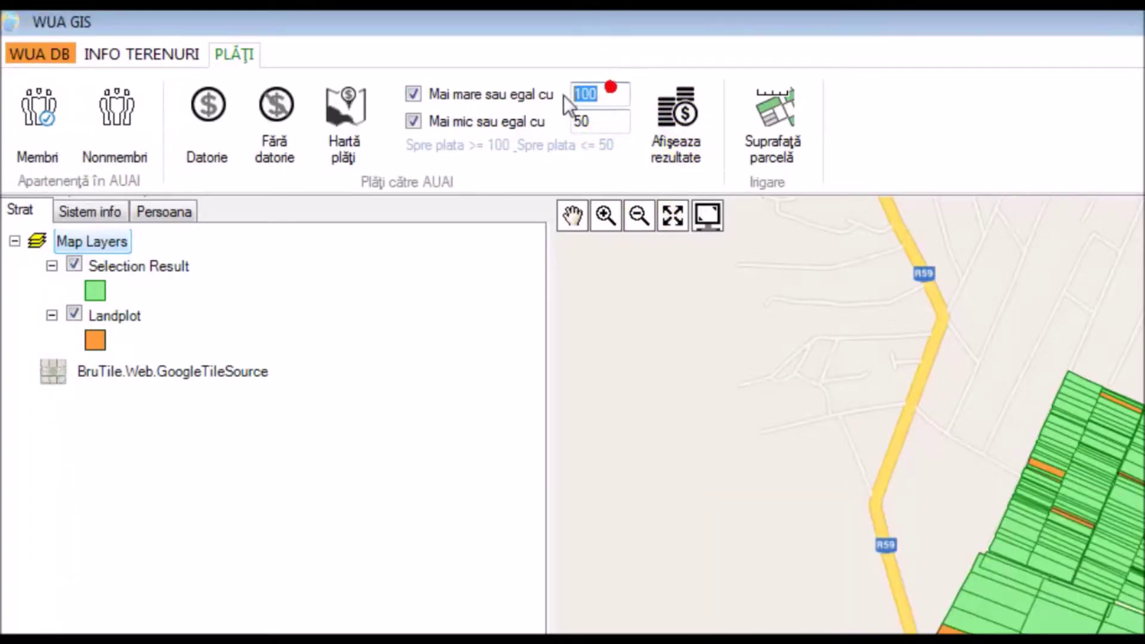
type("10")
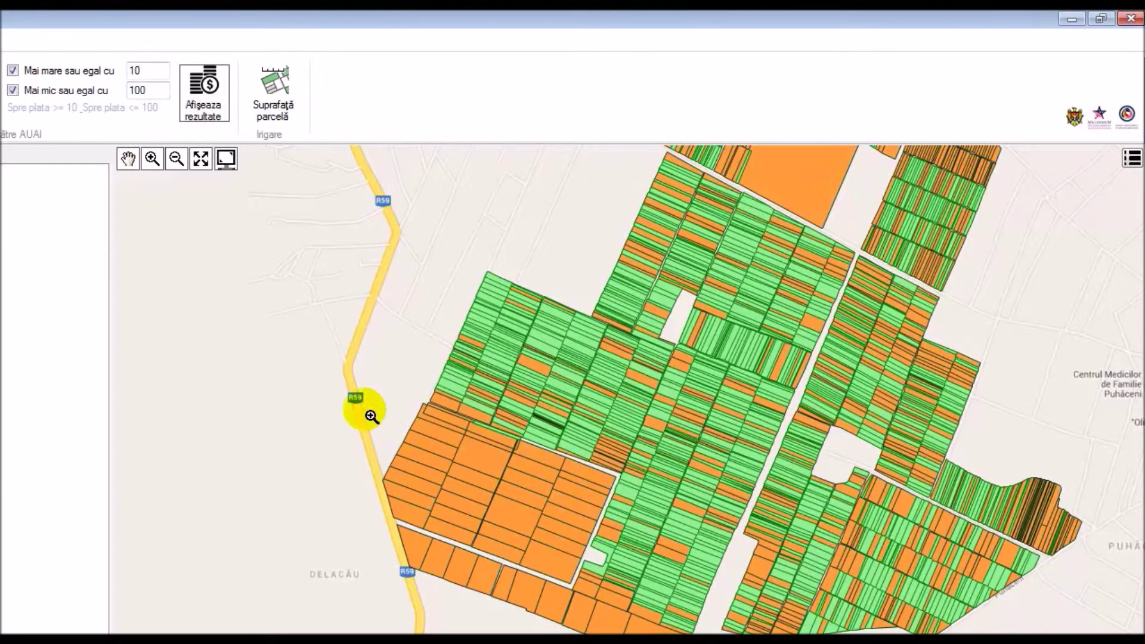
left_click(227, 159)
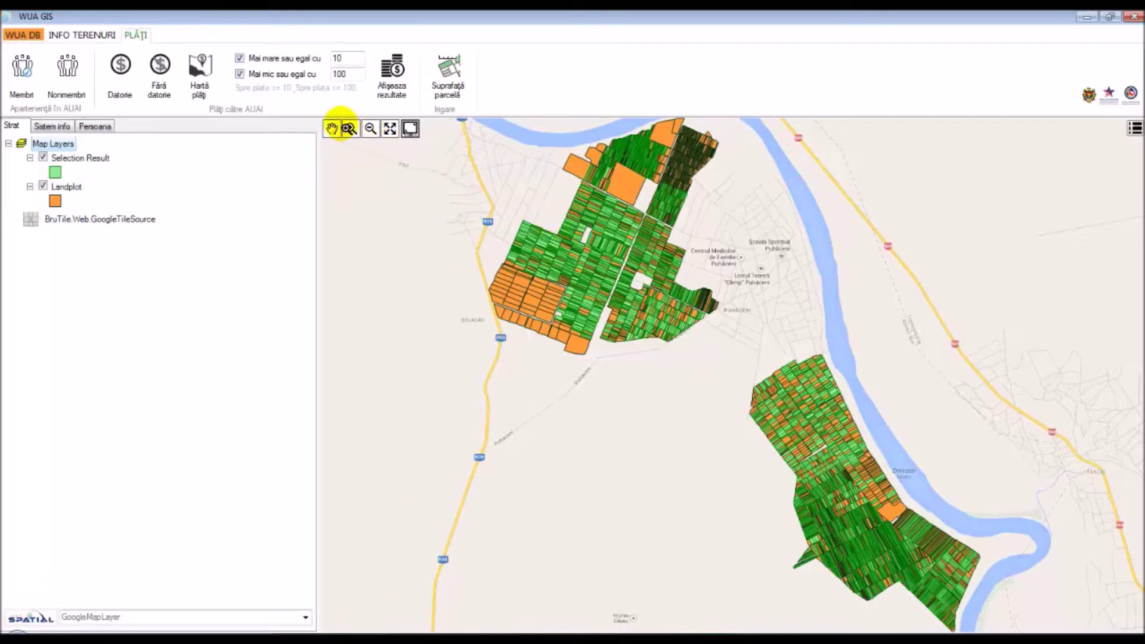
left_click_drag(493, 223, 640, 339)
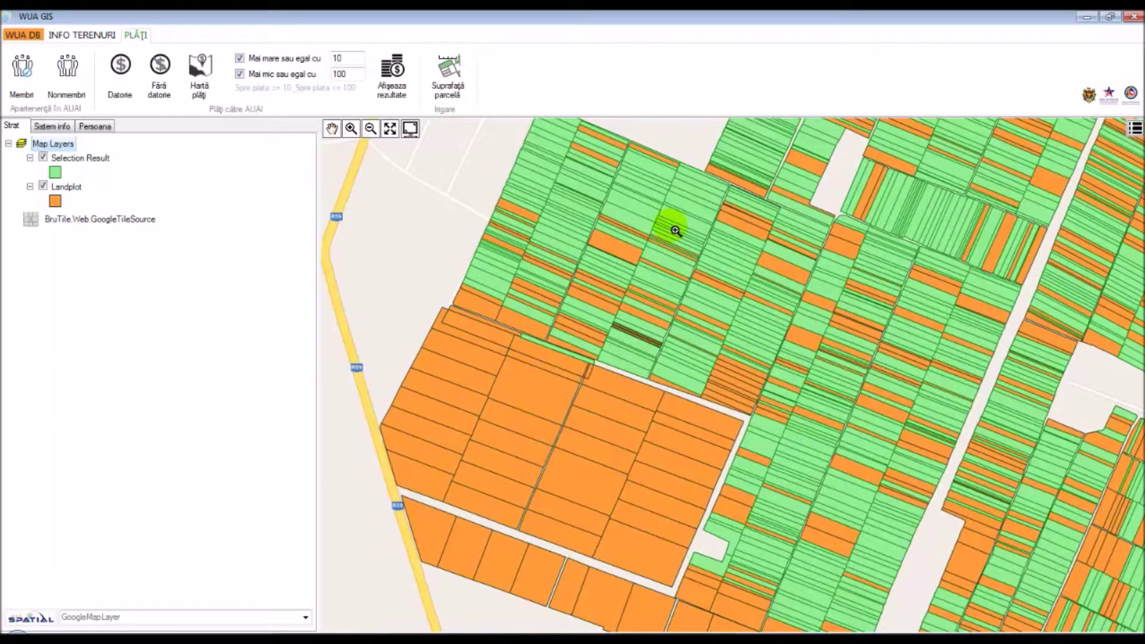
left_click(409, 129)
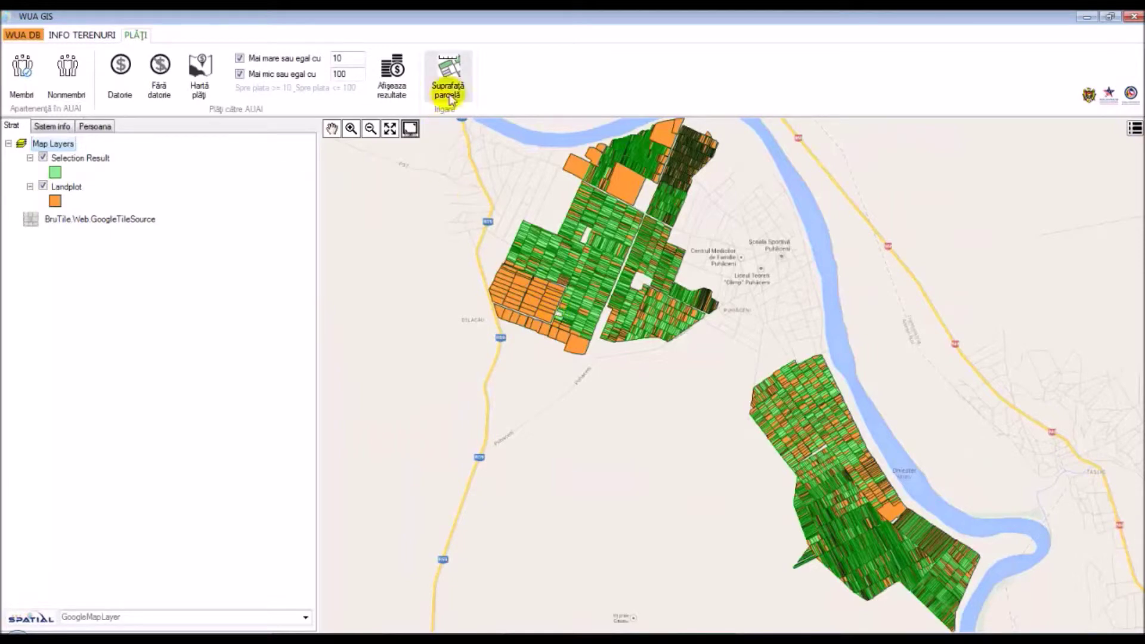
Examine the attribute table of the filtered plots across all its columns and return to the map
left_click(458, 71)
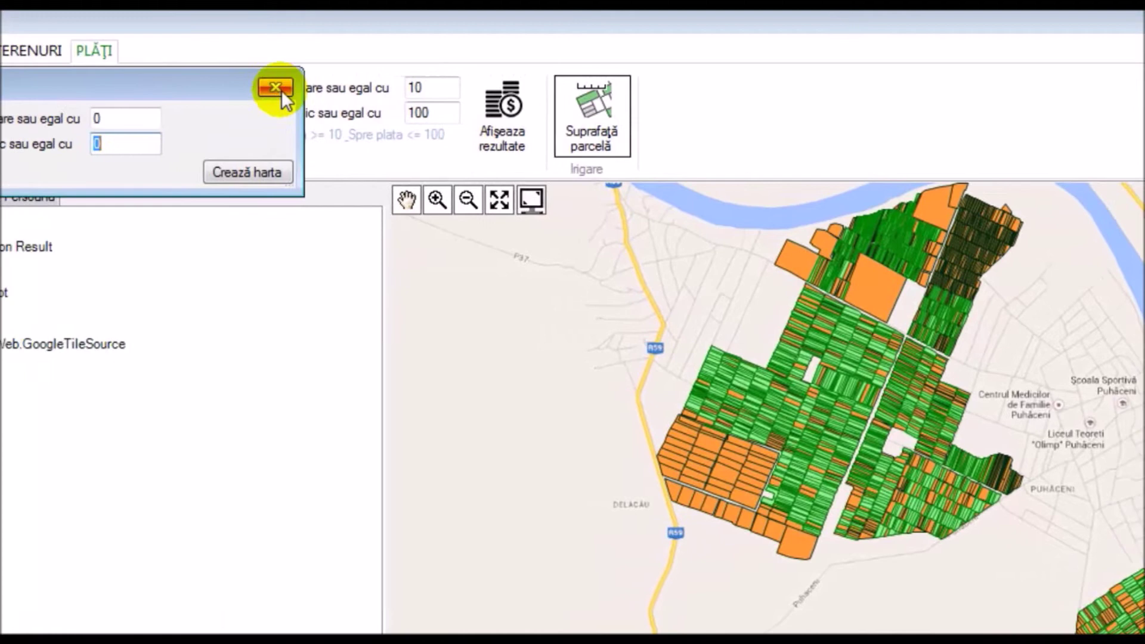
left_click(62, 87)
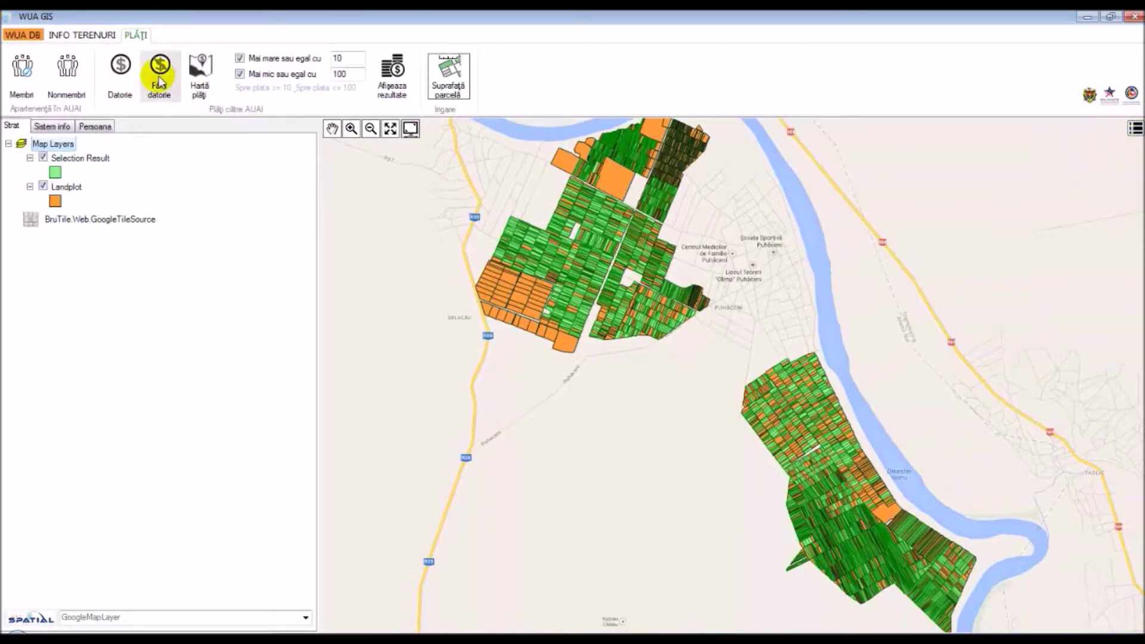
left_click(1135, 128)
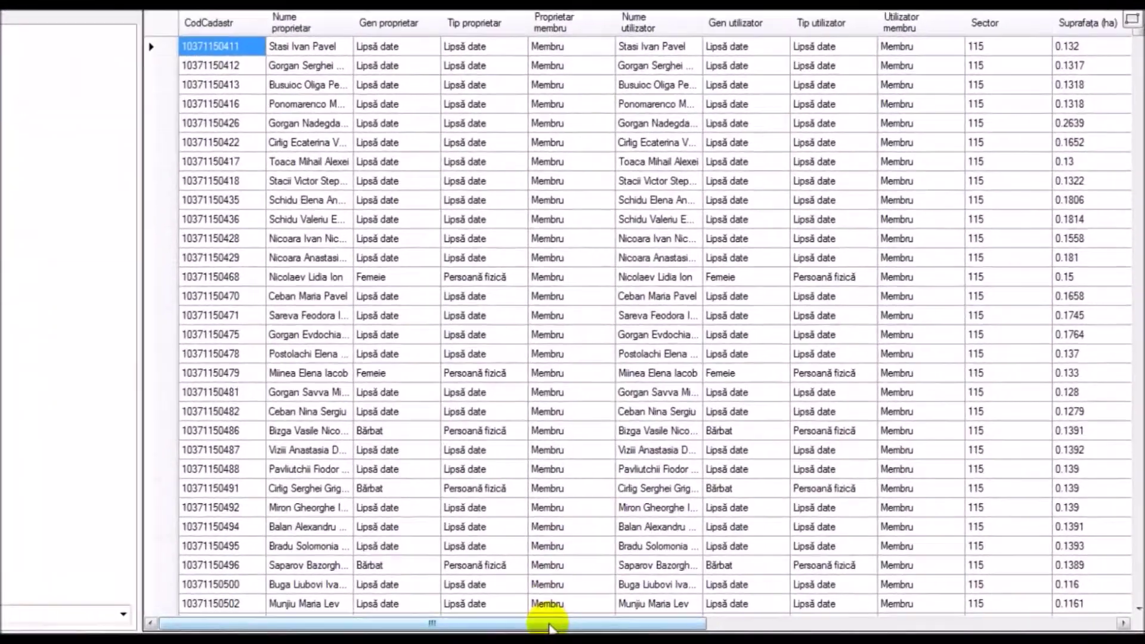
left_click_drag(659, 625, 806, 631)
left_click_drag(721, 631, 971, 624)
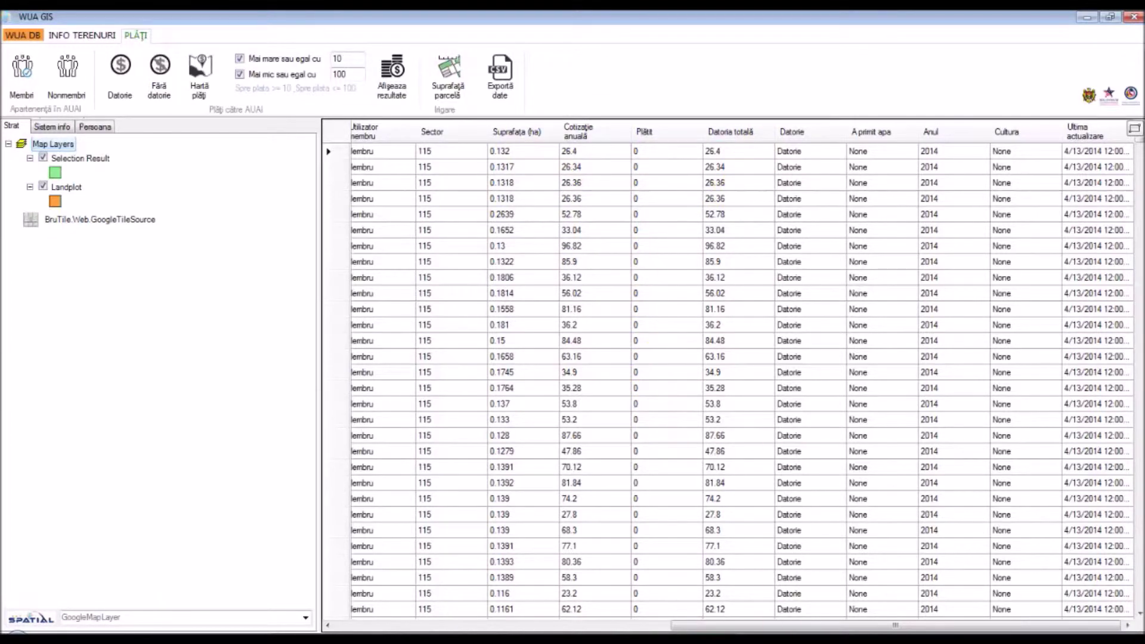
left_click_drag(759, 625, 416, 627)
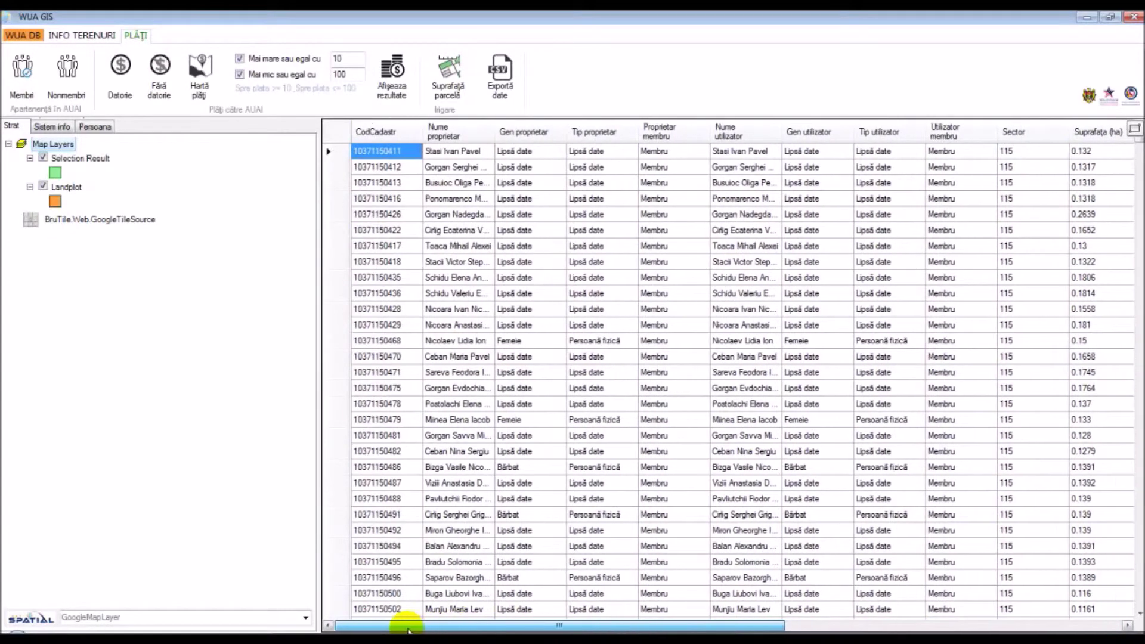
left_click(1135, 131)
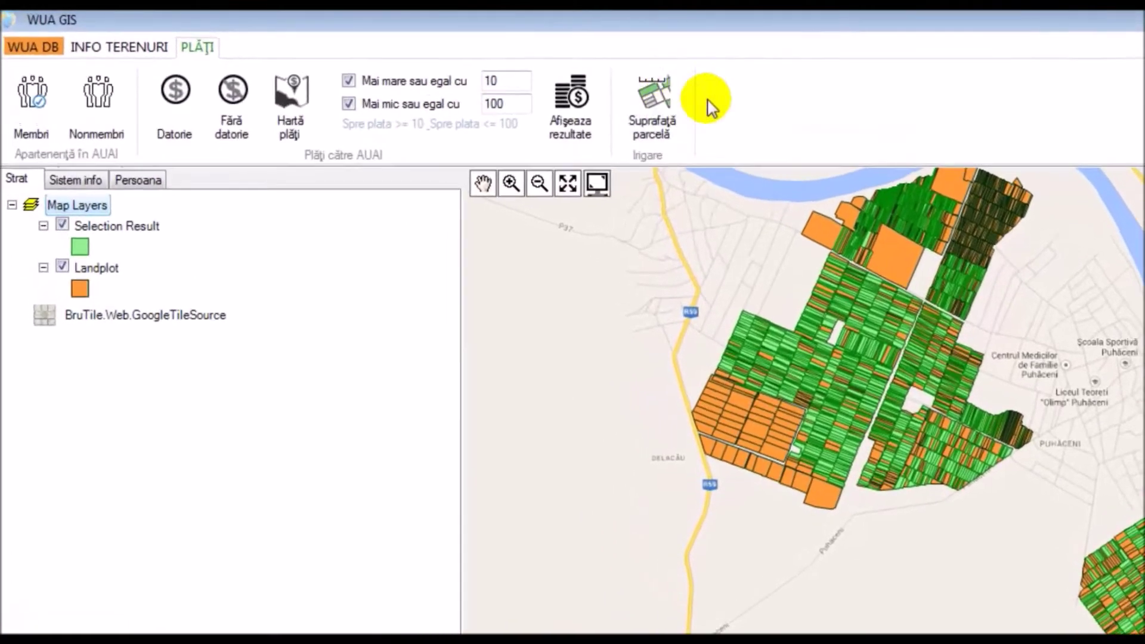
left_click(449, 74)
left_click(635, 395)
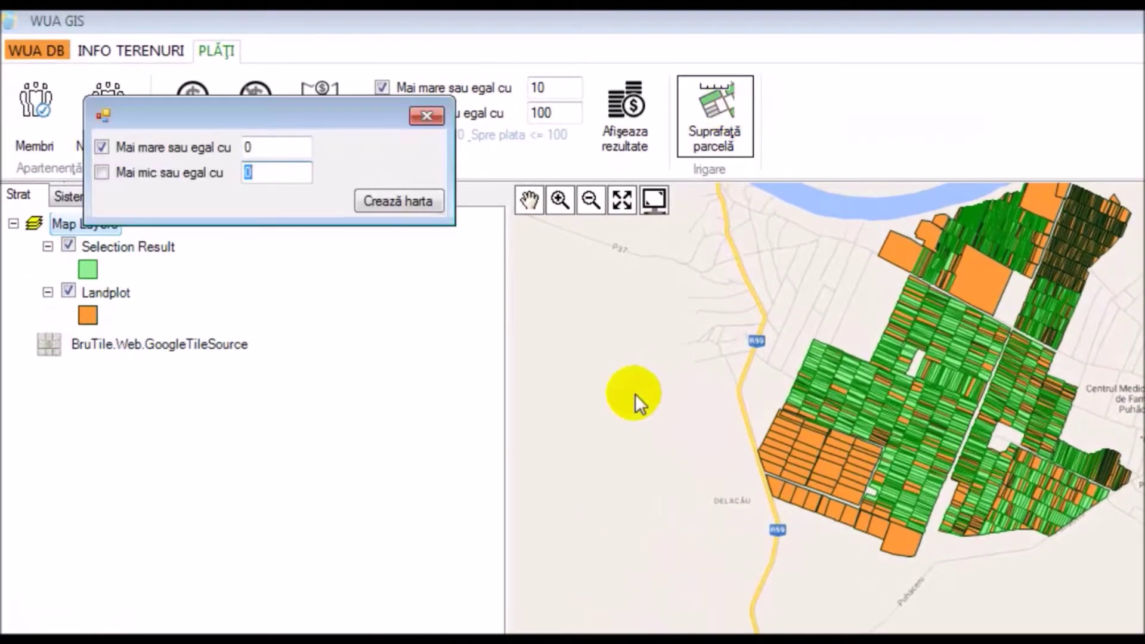
left_click_drag(345, 117, 564, 273)
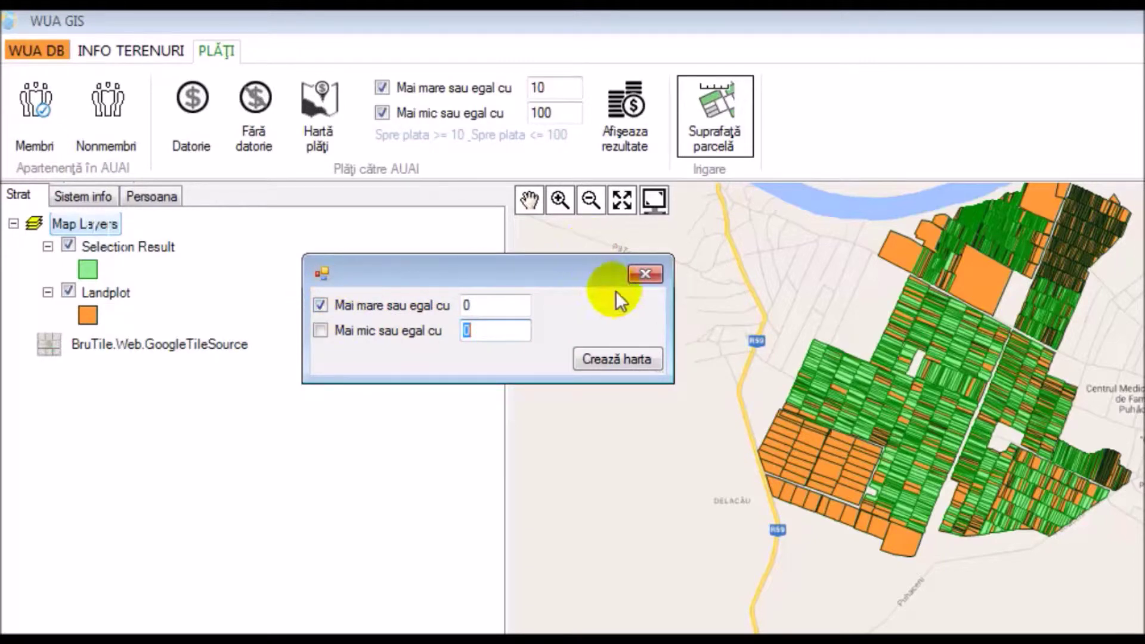
left_click(644, 275)
Create a parcel area map (Suprafaţă parcelă) with 100 as the active minimum, entering 50 as the upper value without enabling it
left_click(710, 119)
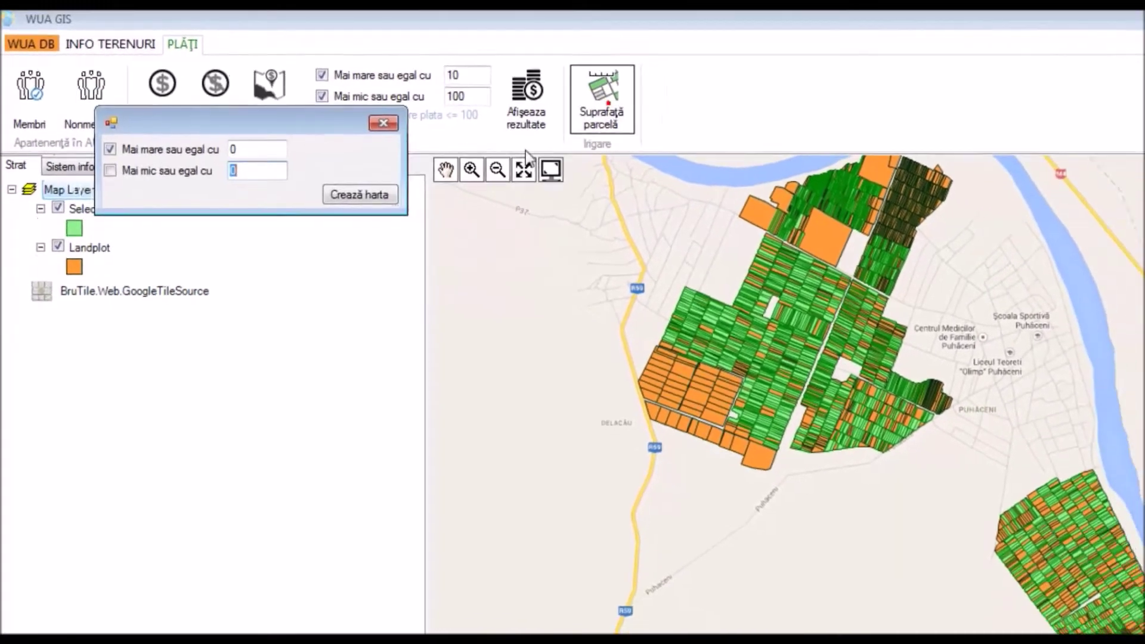
left_click_drag(210, 121, 302, 198)
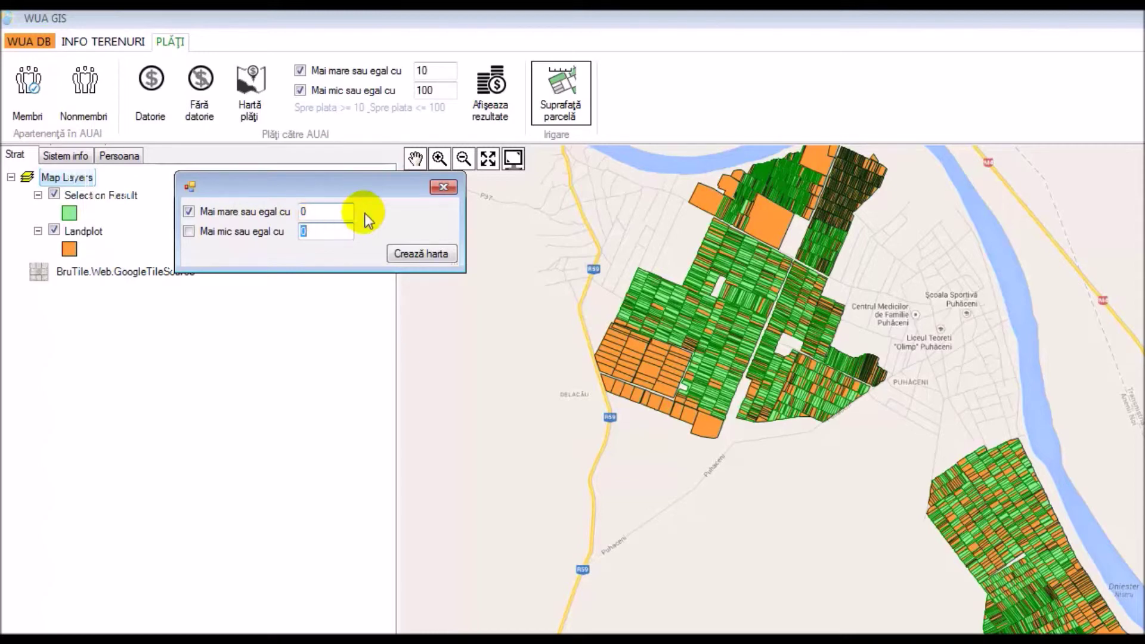
left_click(349, 213)
type("100")
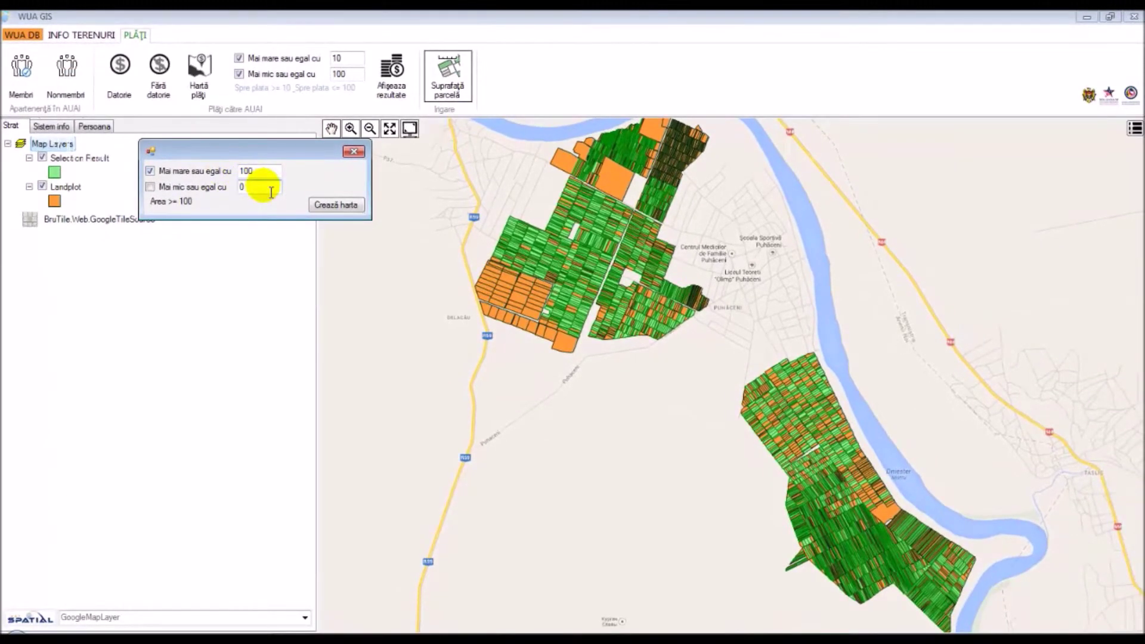
type("1")
key("BackSpace")
type("50")
left_click(334, 206)
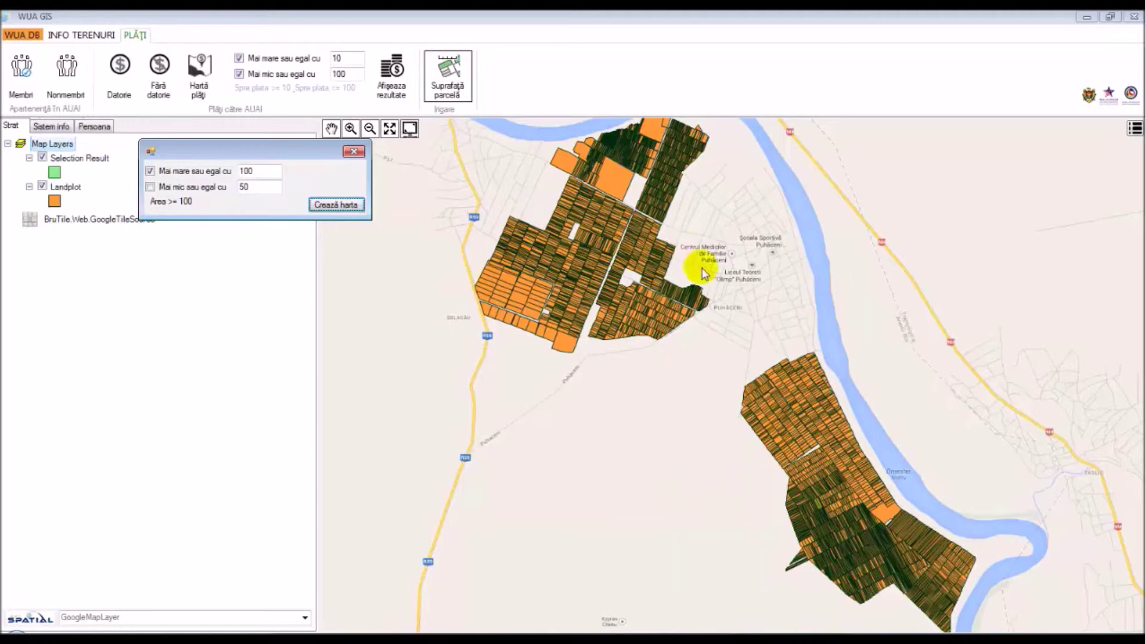
left_click(353, 152)
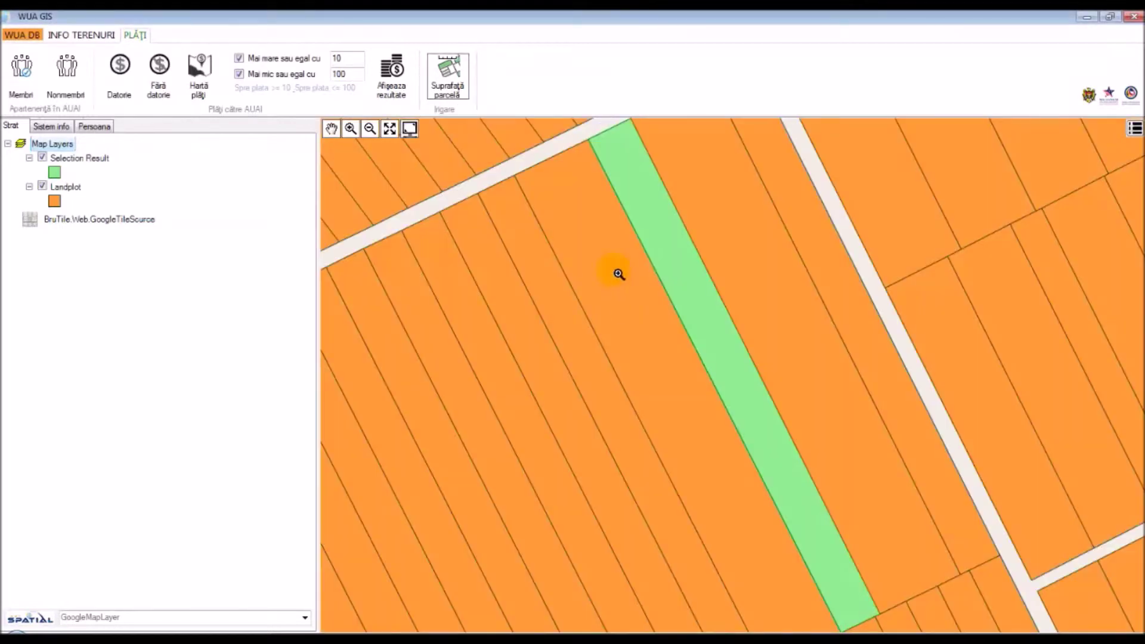
Inspect the highlighted large plot up close and return to the full extent of the map
left_click(409, 130)
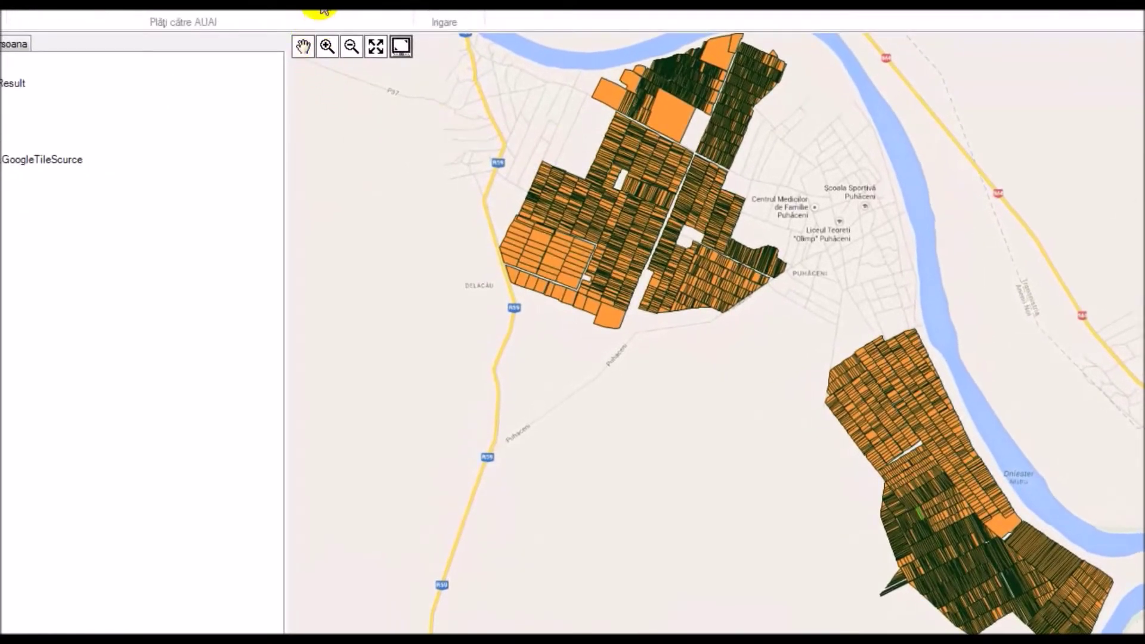
left_click(448, 0)
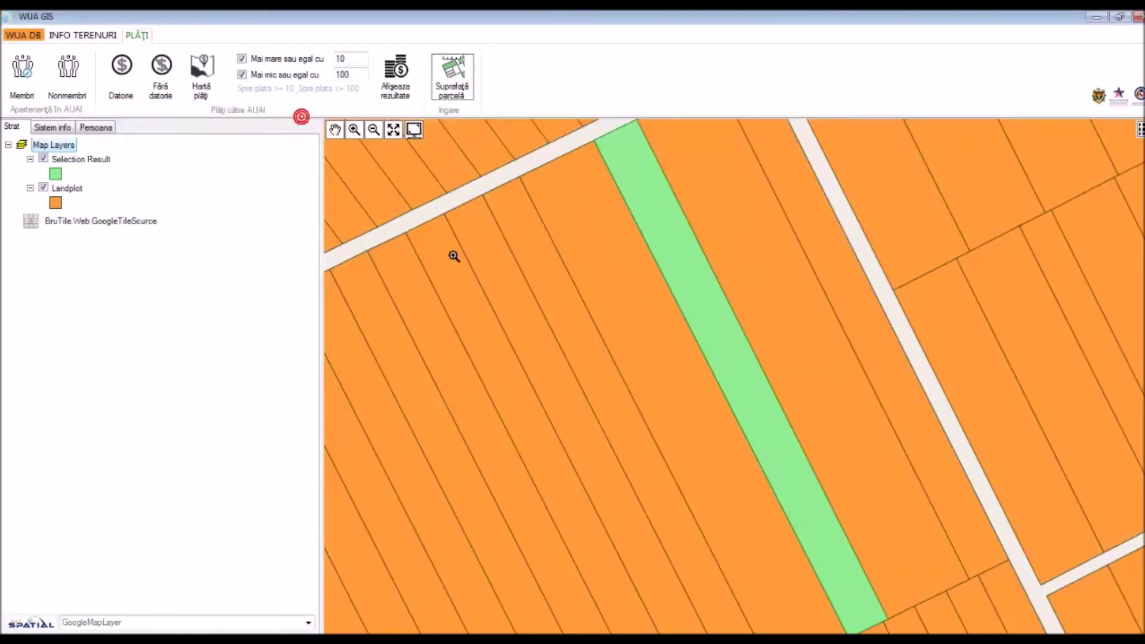
left_click(414, 130)
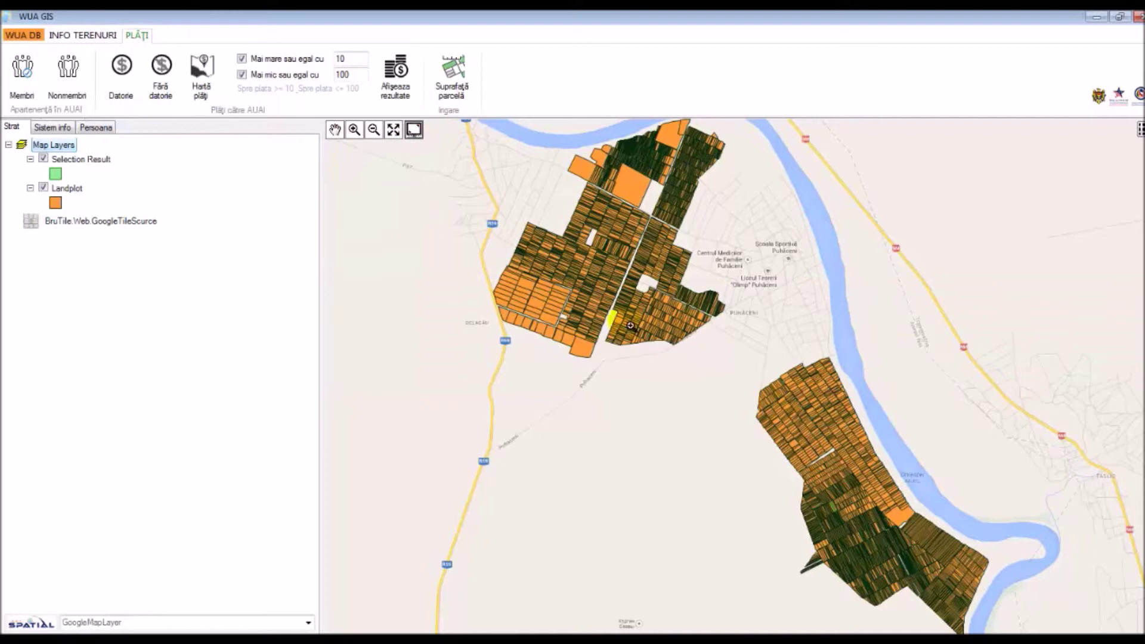